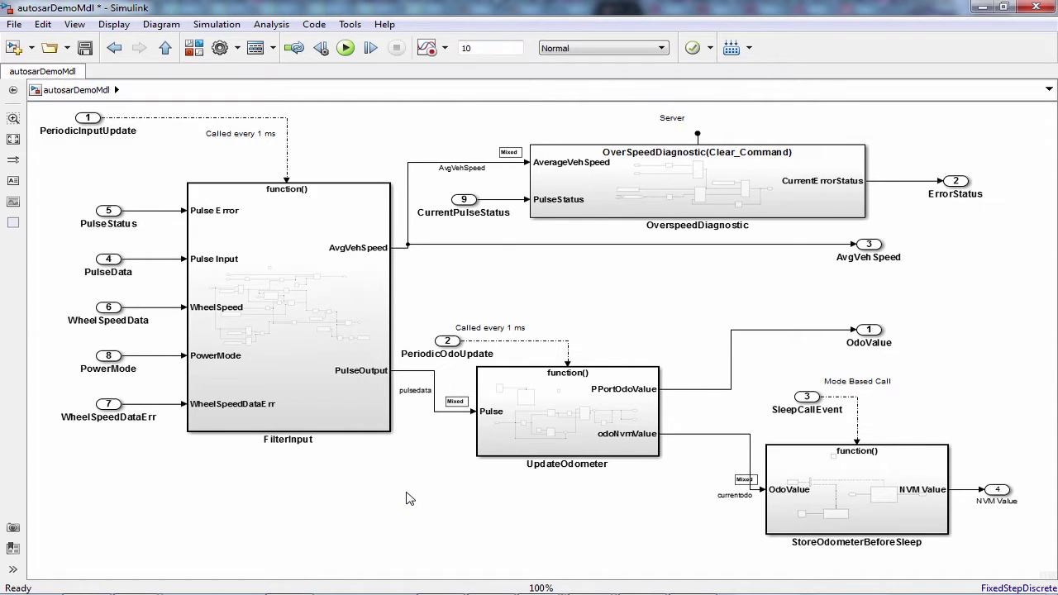
Inspect the top-level subsystems of autosarDemoMdl, then open the FilterInput subsystem
{"action": "left_click", "coordinate": [513, 398]}
{"action": "double_click", "coordinate": [737, 196]}
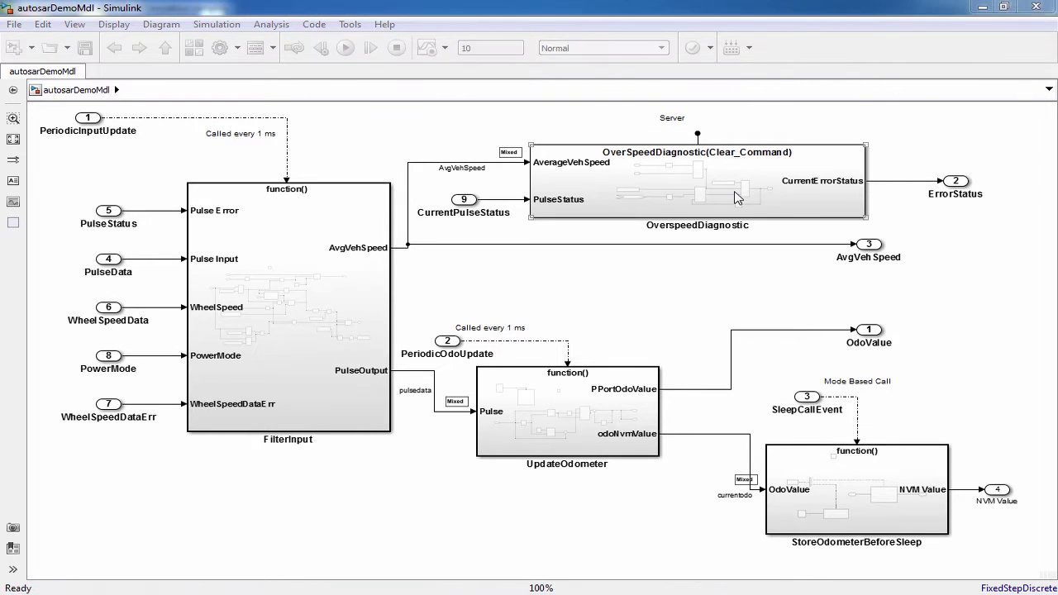
{"action": "left_click", "coordinate": [759, 237]}
{"action": "left_click", "coordinate": [744, 215]}
{"action": "left_click", "coordinate": [814, 480]}
{"action": "left_click", "coordinate": [560, 399]}
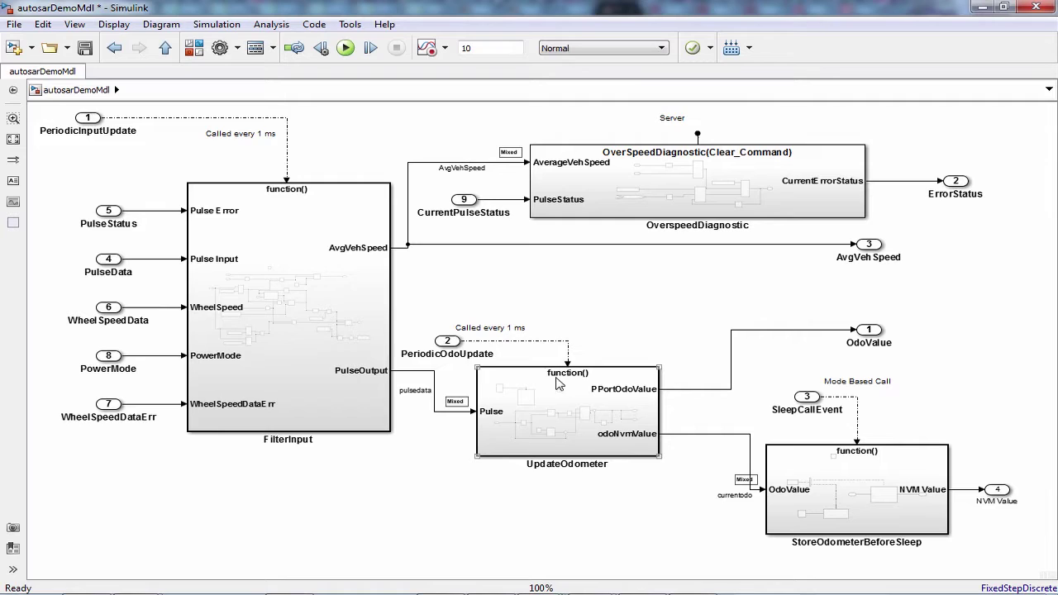
{"action": "left_click", "coordinate": [620, 207]}
{"action": "left_click", "coordinate": [715, 307]}
{"action": "double_click", "coordinate": [304, 351]}
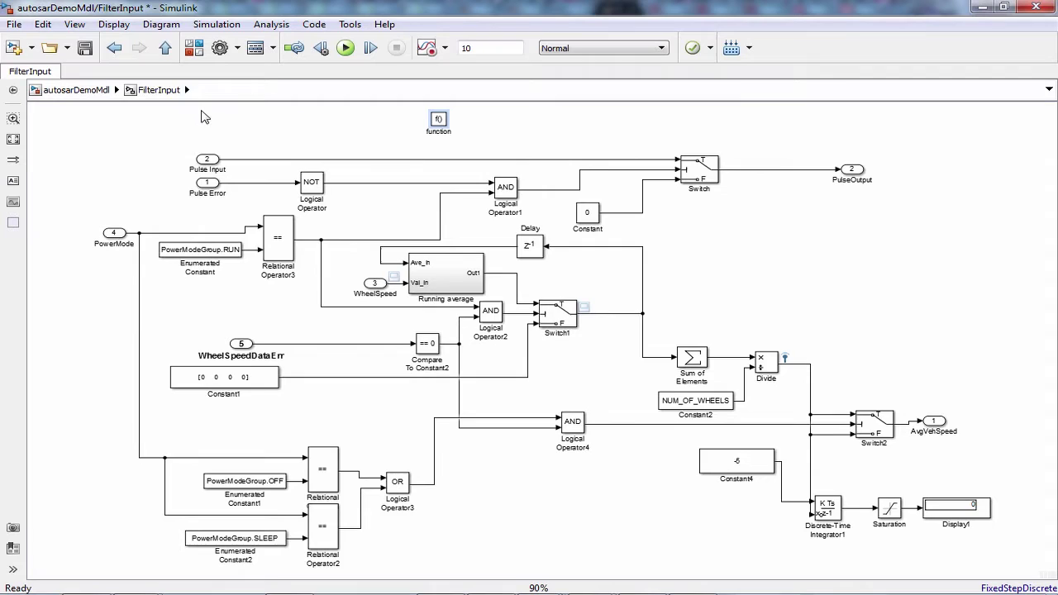
Return to the top level and open OverspeedDiagnostic to view its error-status logic
{"action": "left_click", "coordinate": [164, 47]}
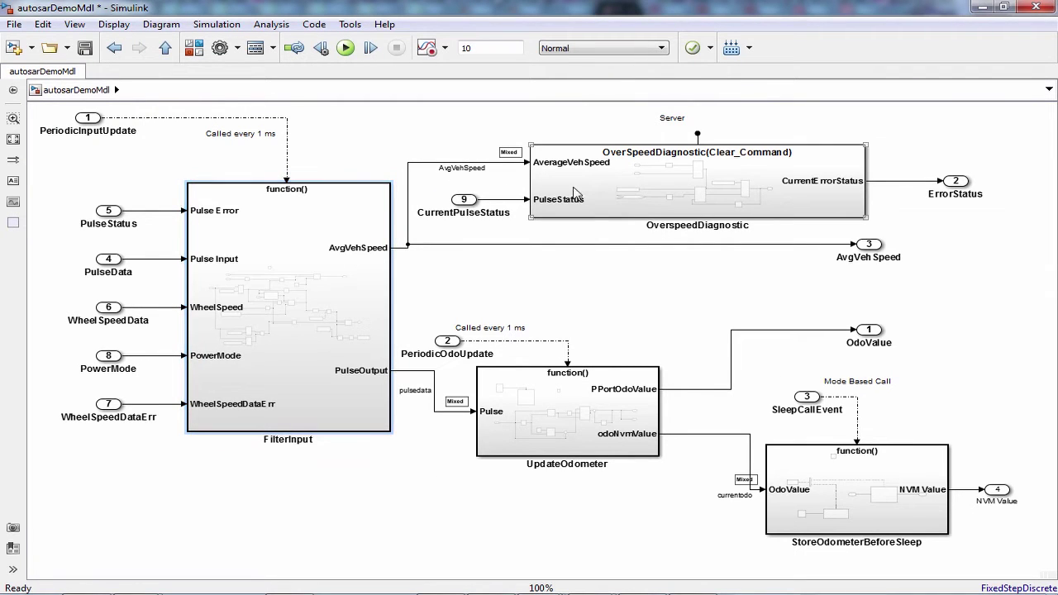
{"action": "double_click", "coordinate": [637, 195]}
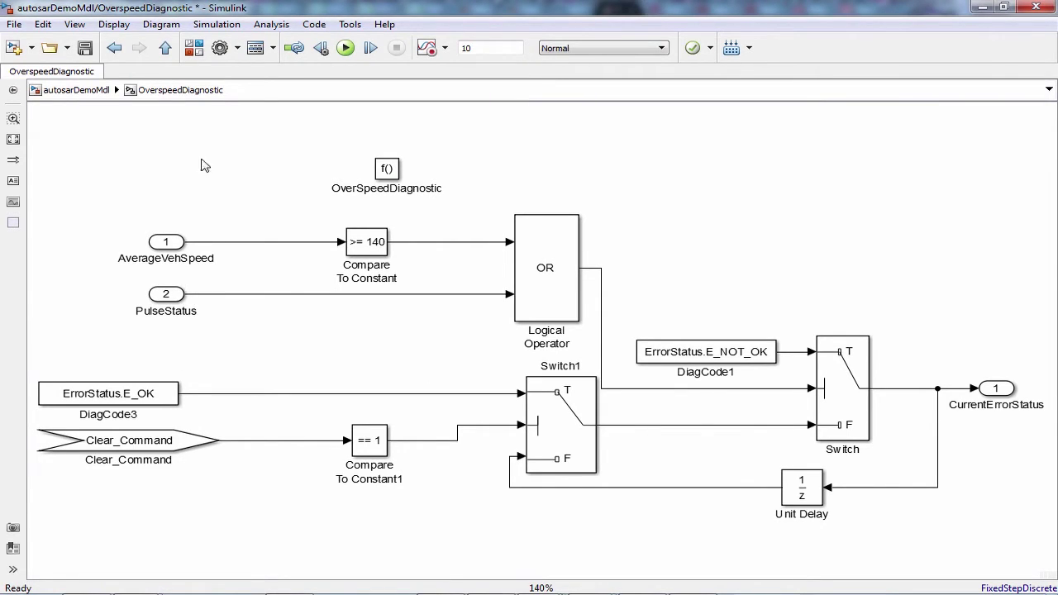
From the top level, open UpdateOdometer and its DiagCall function caller
{"action": "left_click", "coordinate": [165, 48]}
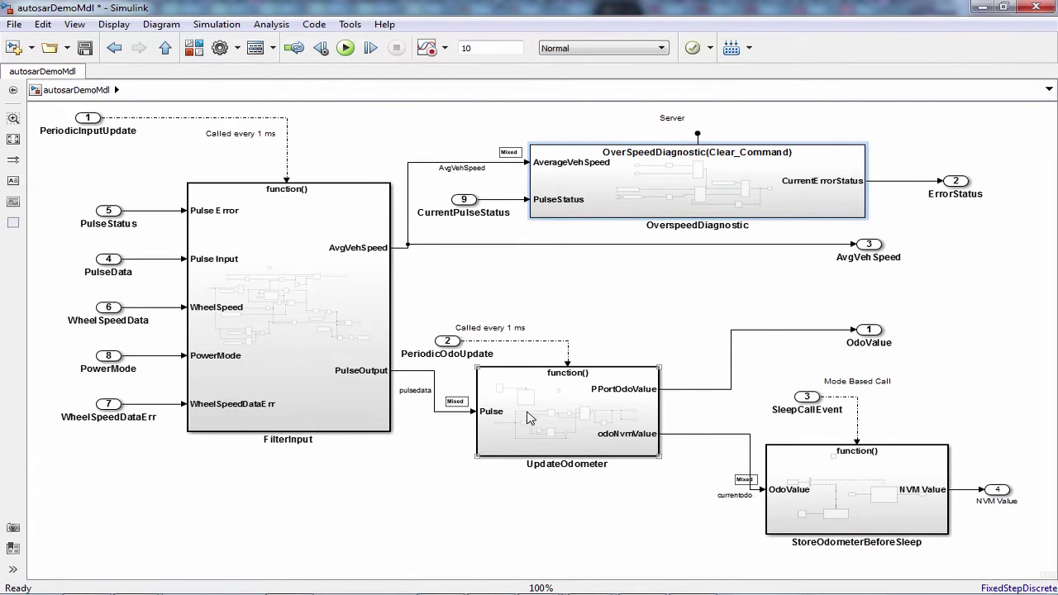
{"action": "double_click", "coordinate": [545, 440]}
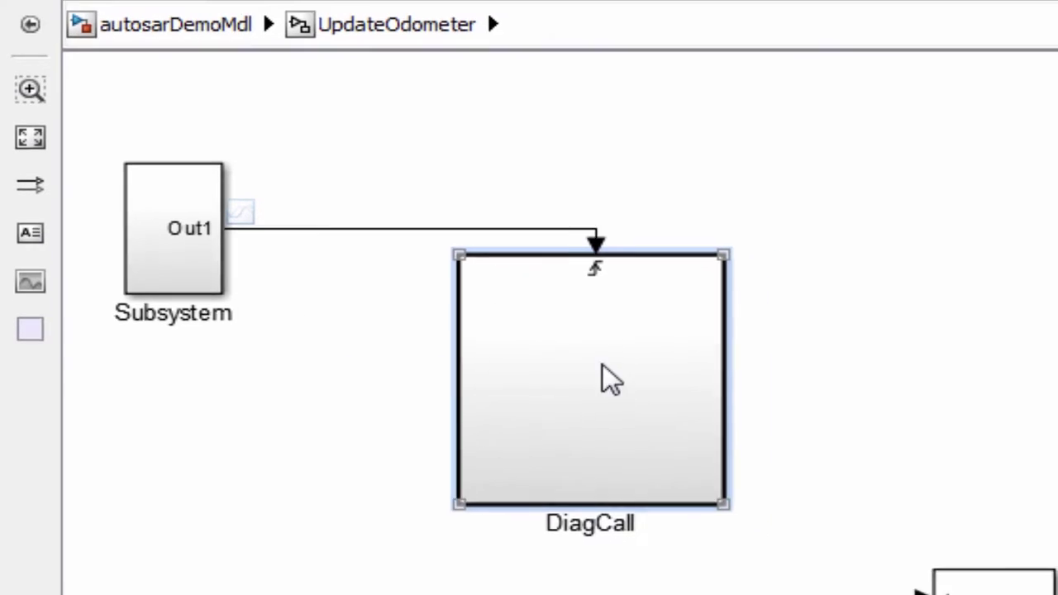
{"action": "double_click", "coordinate": [650, 395]}
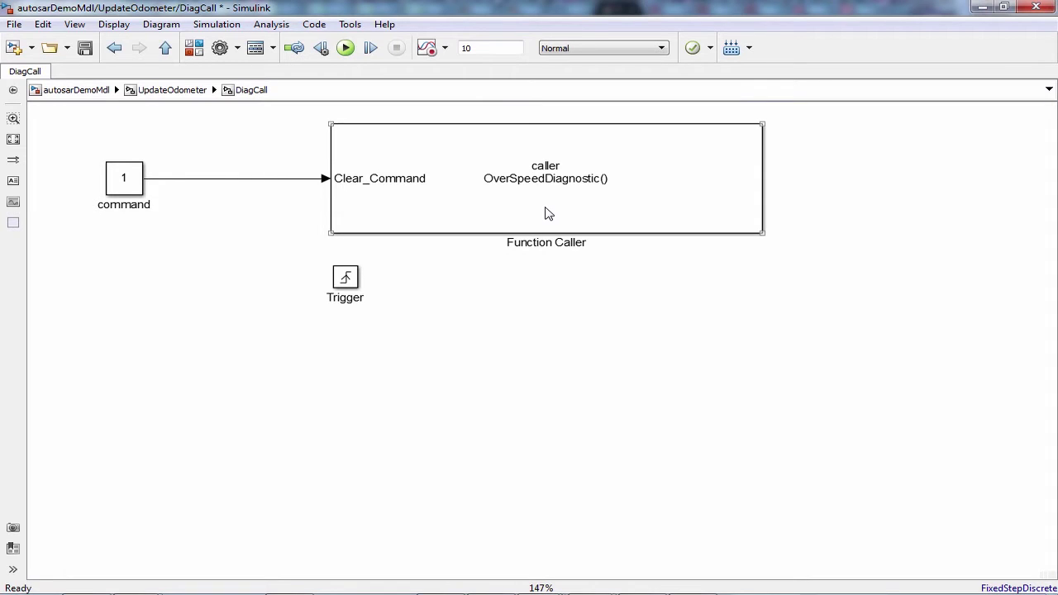
{"action": "left_click", "coordinate": [231, 124]}
Go back up to the top-level diagram and select the StoreOdometerBeforeSleep subsystem
{"action": "left_click", "coordinate": [164, 50]}
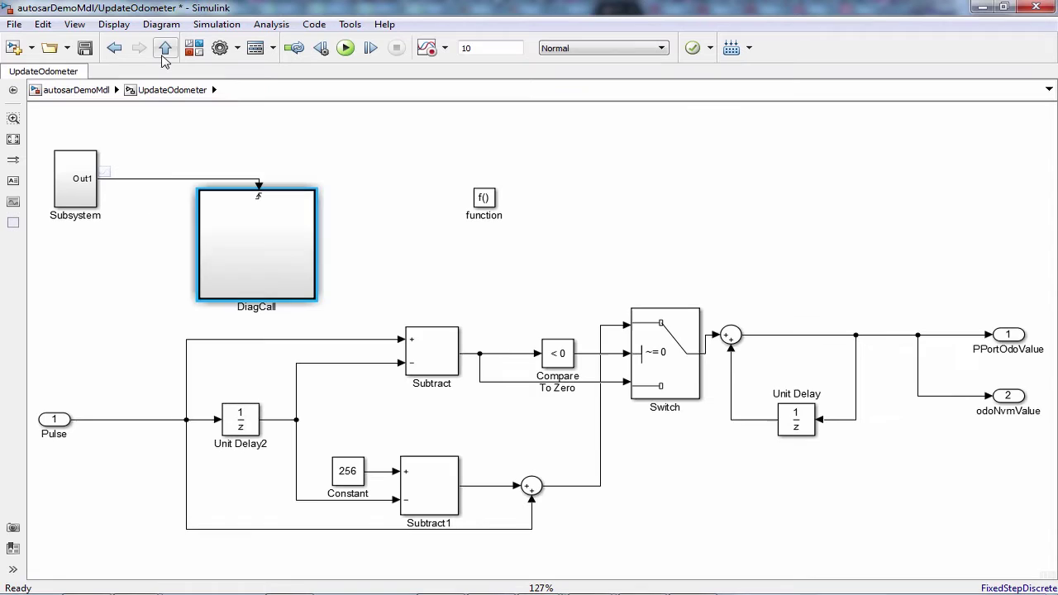
{"action": "left_click", "coordinate": [165, 50]}
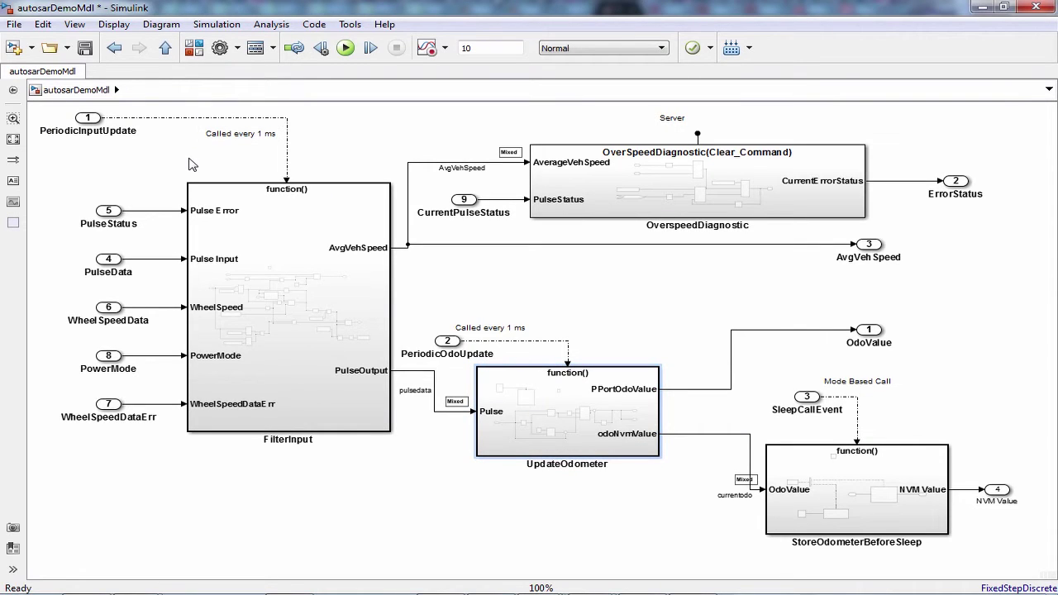
{"action": "left_click", "coordinate": [447, 341]}
{"action": "left_click", "coordinate": [449, 324]}
{"action": "left_click", "coordinate": [843, 507]}
{"action": "left_click", "coordinate": [879, 405]}
{"action": "double_click", "coordinate": [841, 509]}
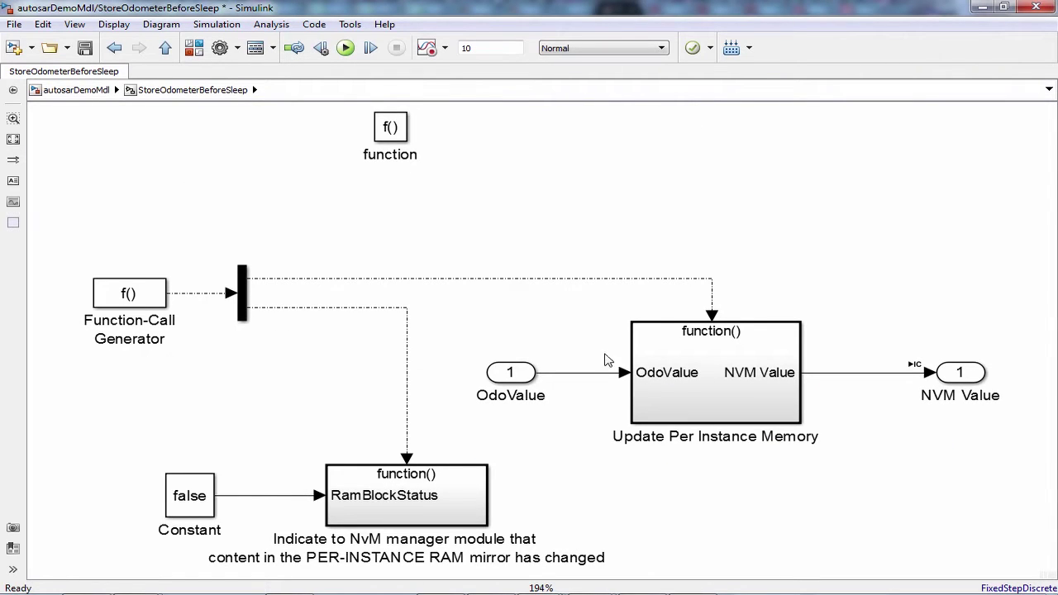
{"action": "left_click", "coordinate": [703, 395]}
{"action": "double_click", "coordinate": [702, 395]}
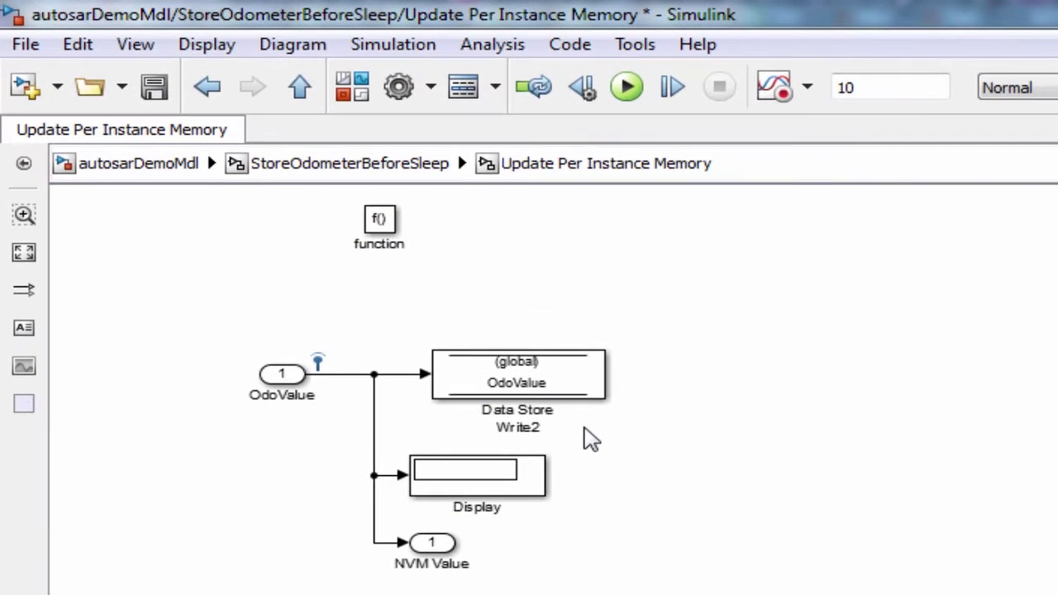
{"action": "left_click", "coordinate": [300, 87]}
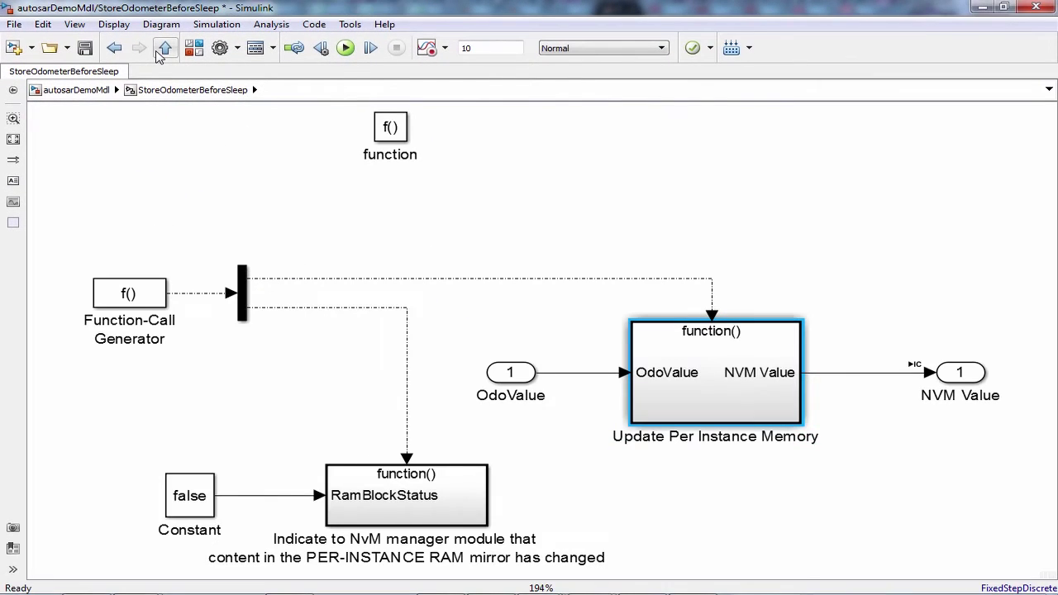
{"action": "left_click", "coordinate": [165, 50]}
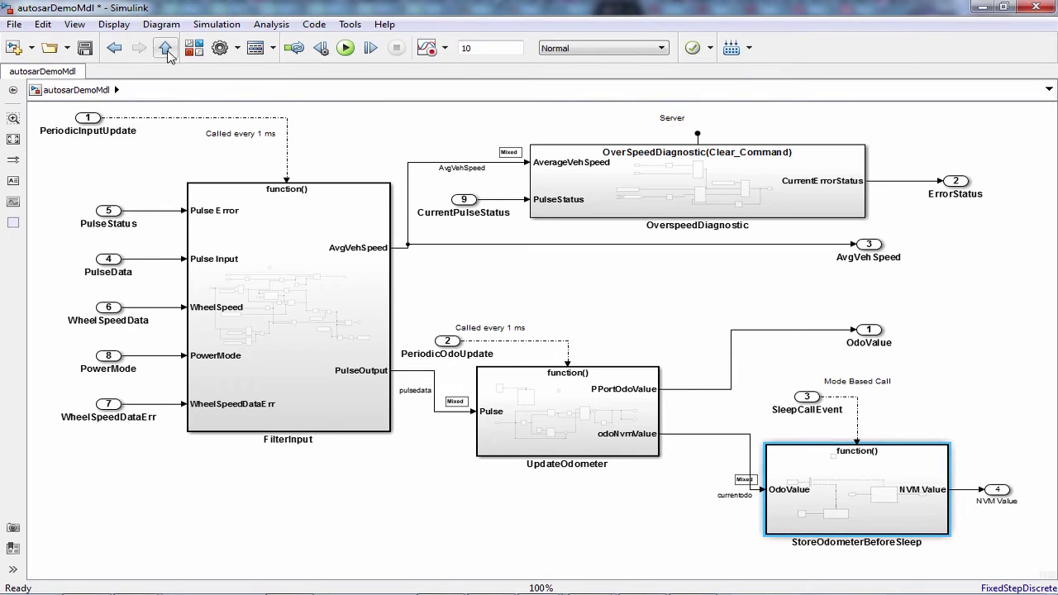
{"action": "left_click", "coordinate": [314, 24]}
Validate autosarDemoMdl's AUTOSAR component configuration and close the validation and configuration dialogs
{"action": "mouse_move", "coordinate": [413, 42]}
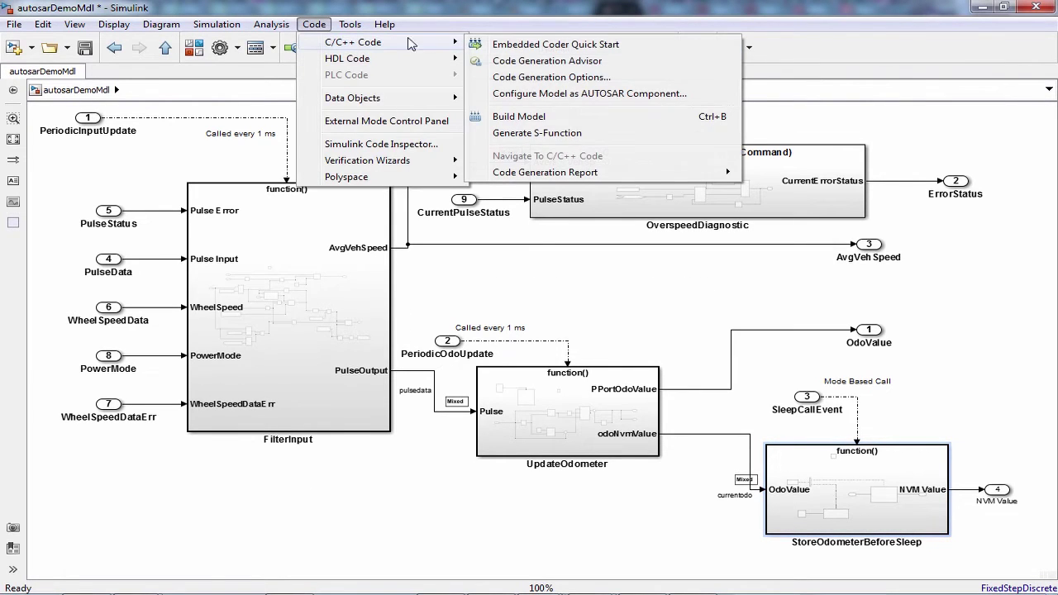
{"action": "left_click", "coordinate": [517, 96]}
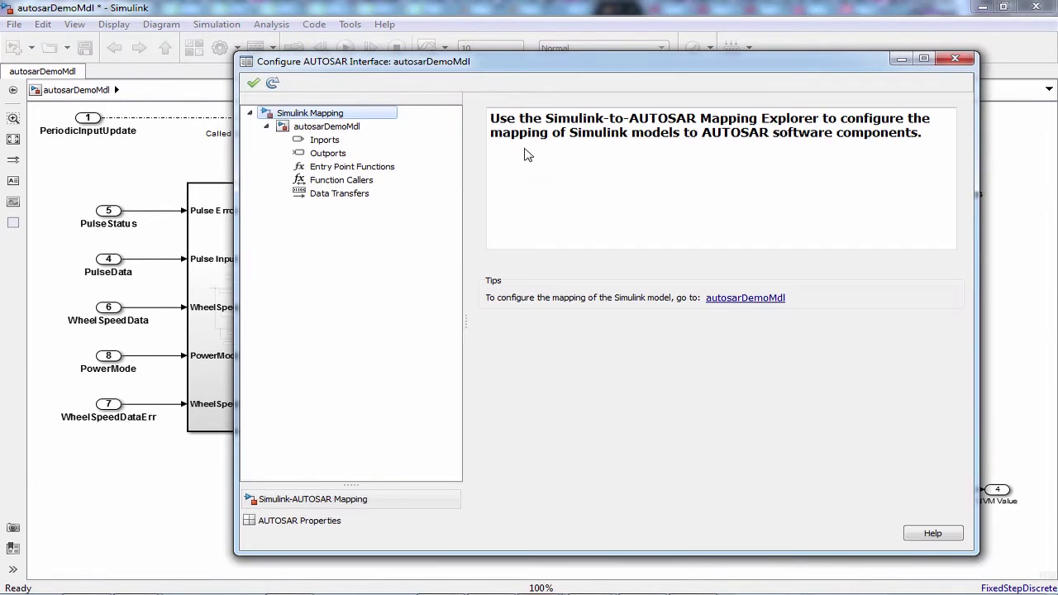
{"action": "left_click", "coordinate": [253, 84]}
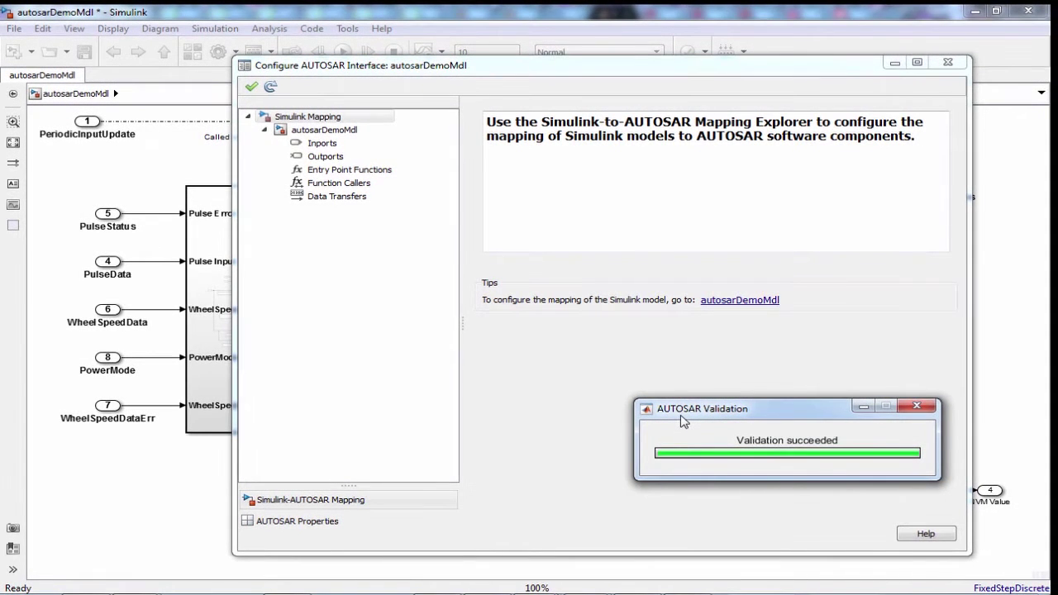
{"action": "left_click", "coordinate": [919, 406]}
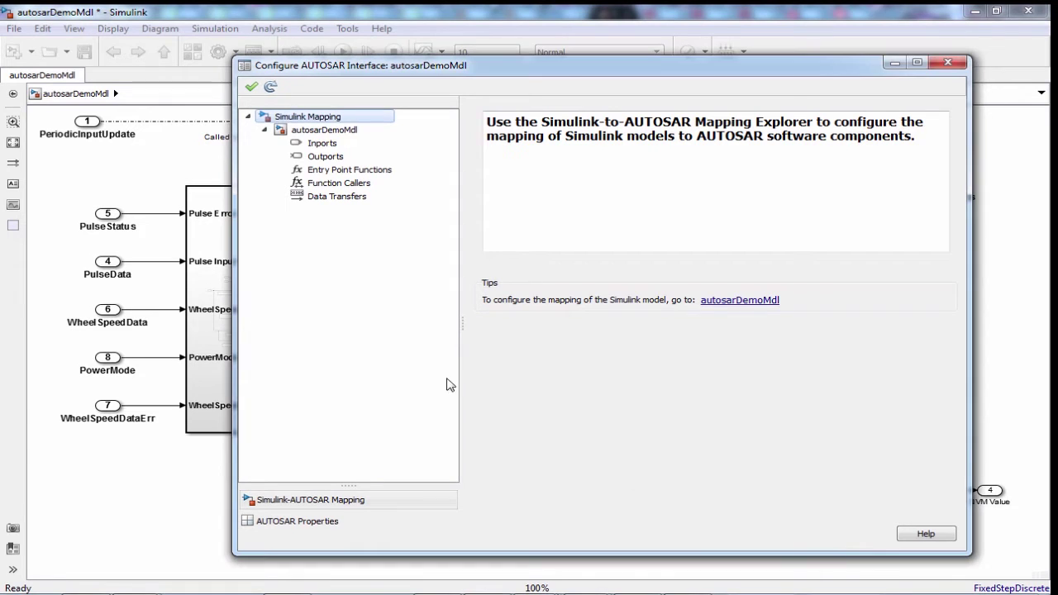
{"action": "left_click", "coordinate": [948, 62]}
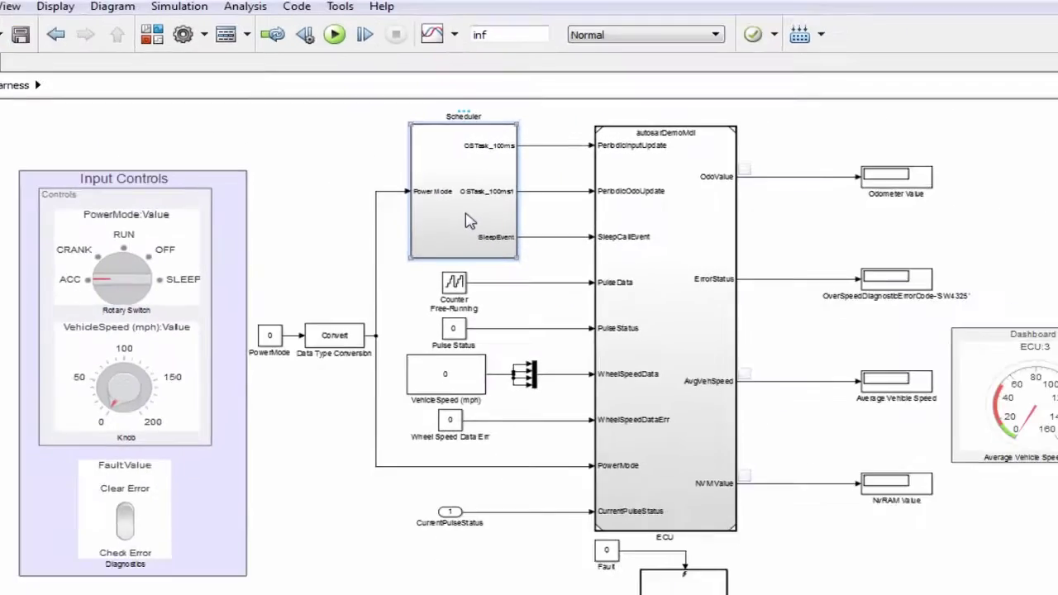
{"action": "double_click", "coordinate": [622, 395]}
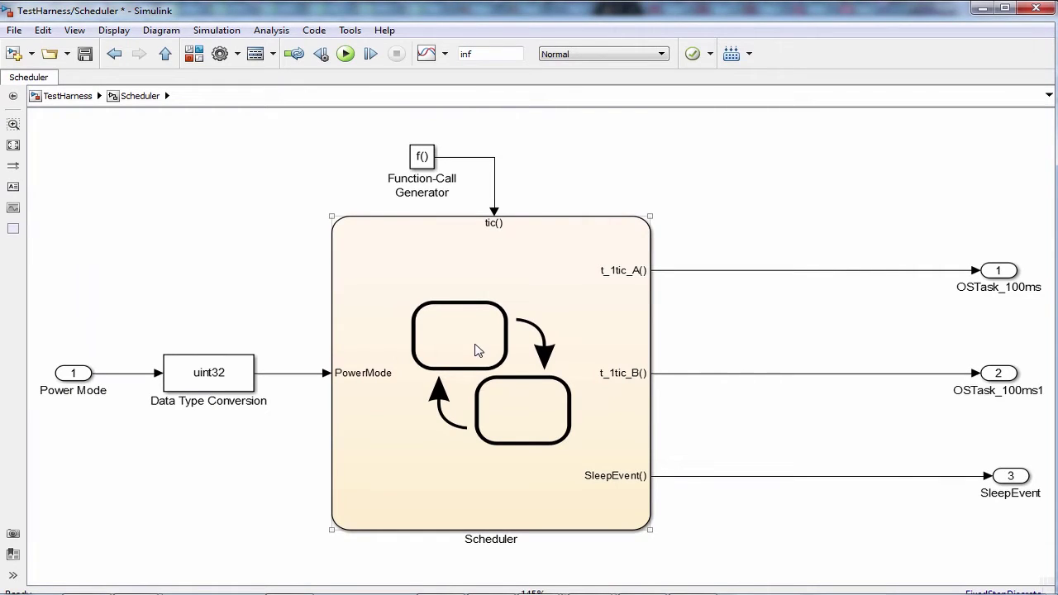
{"action": "left_click", "coordinate": [749, 294]}
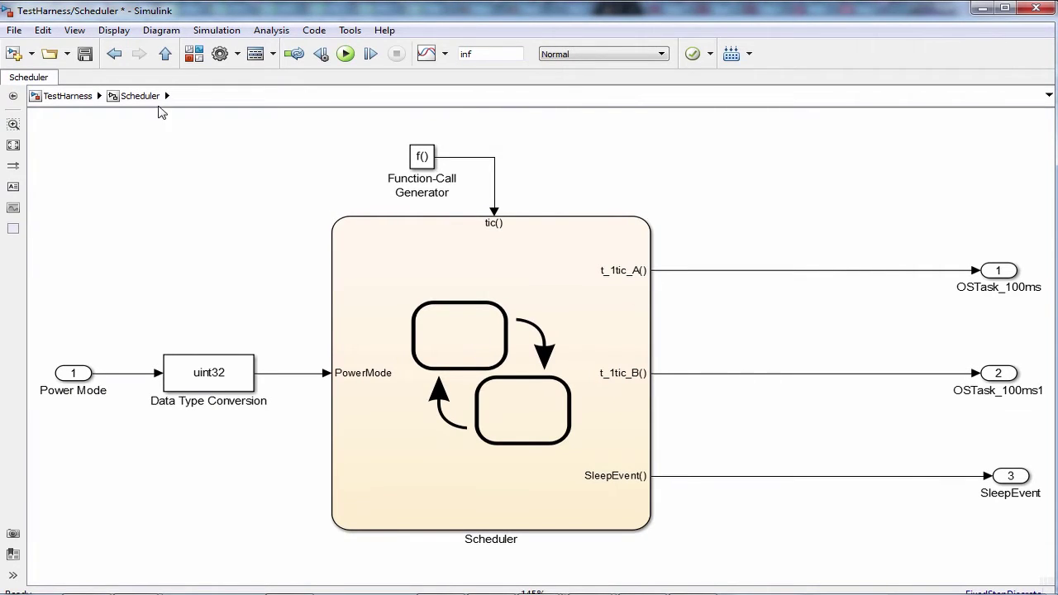
{"action": "left_click", "coordinate": [165, 56]}
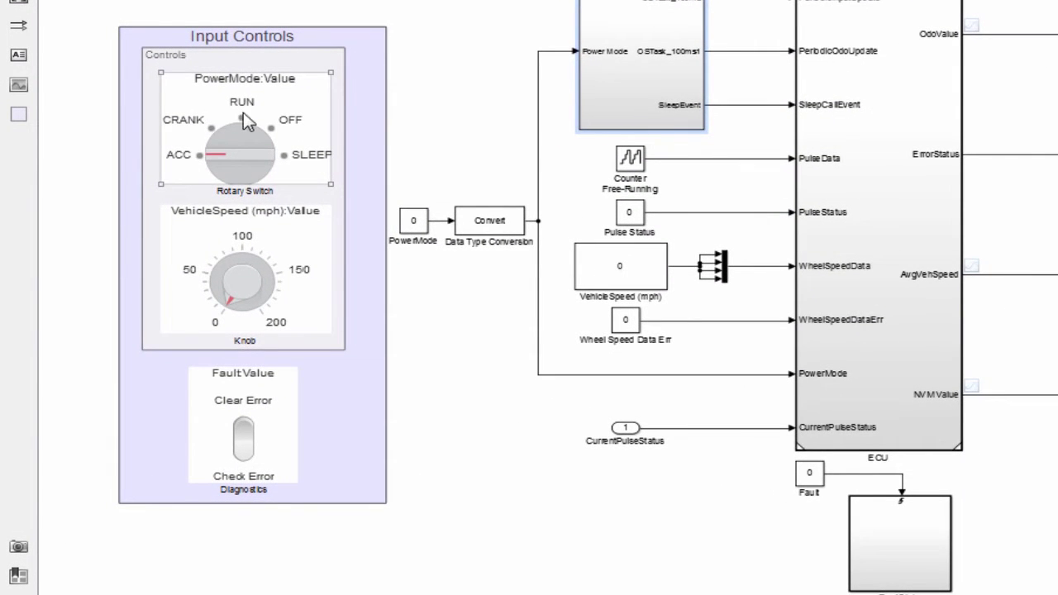
{"action": "left_click", "coordinate": [301, 190]}
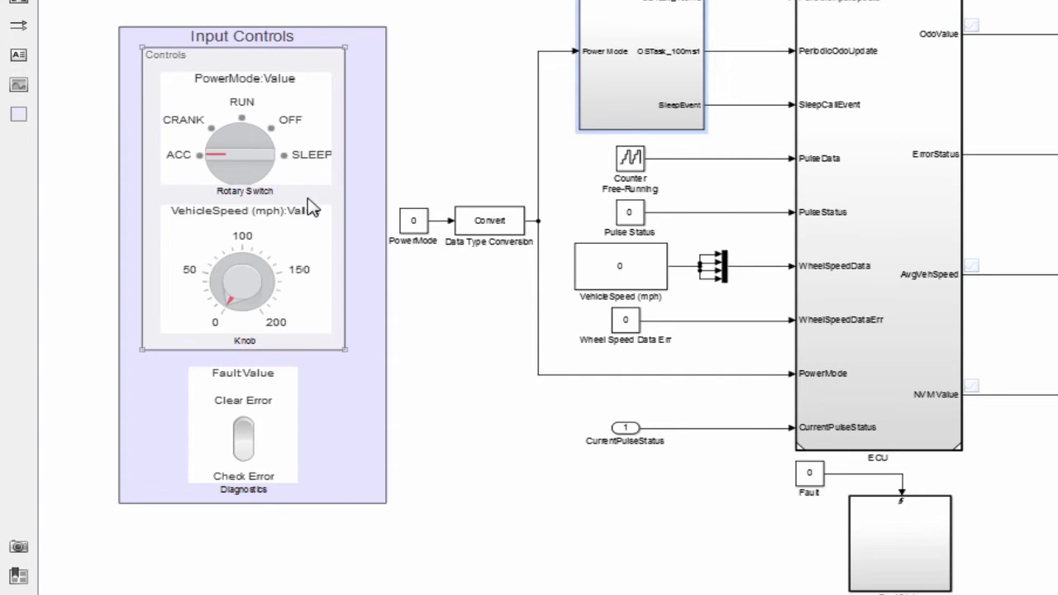
{"action": "left_click", "coordinate": [310, 207]}
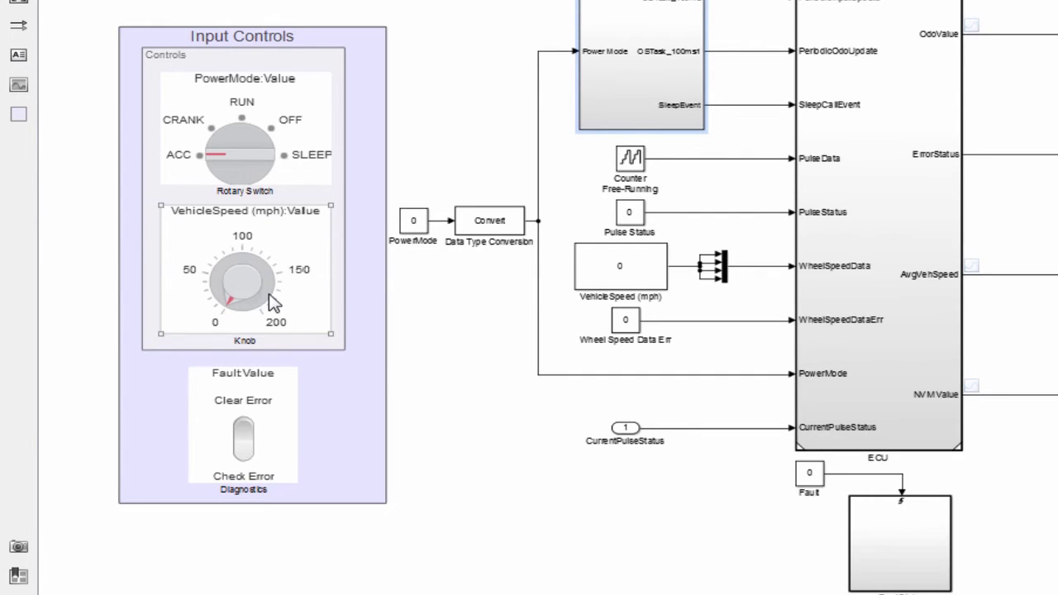
{"action": "left_click", "coordinate": [289, 405]}
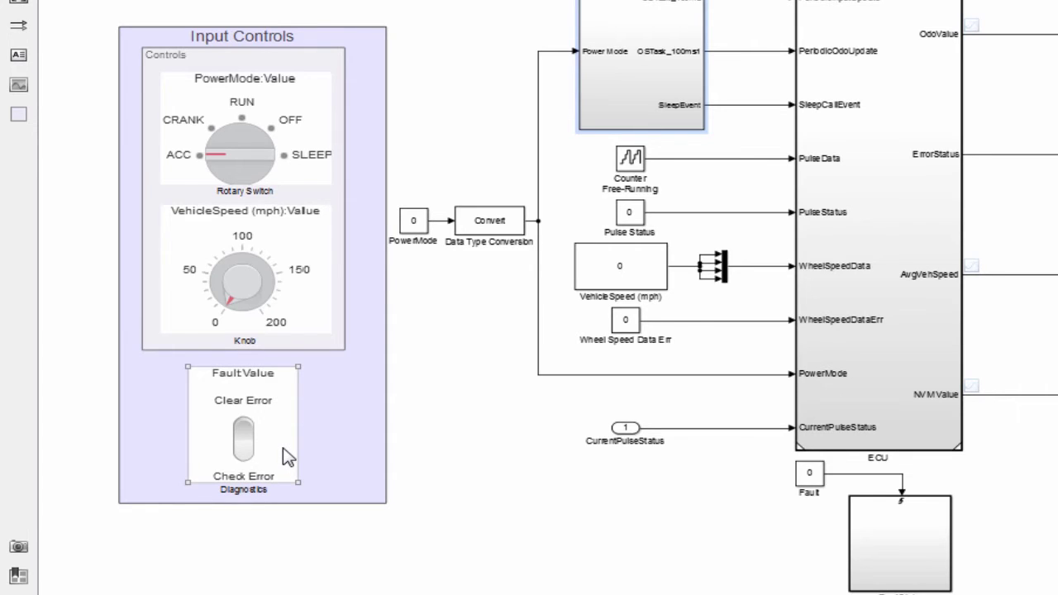
{"action": "left_click", "coordinate": [312, 456]}
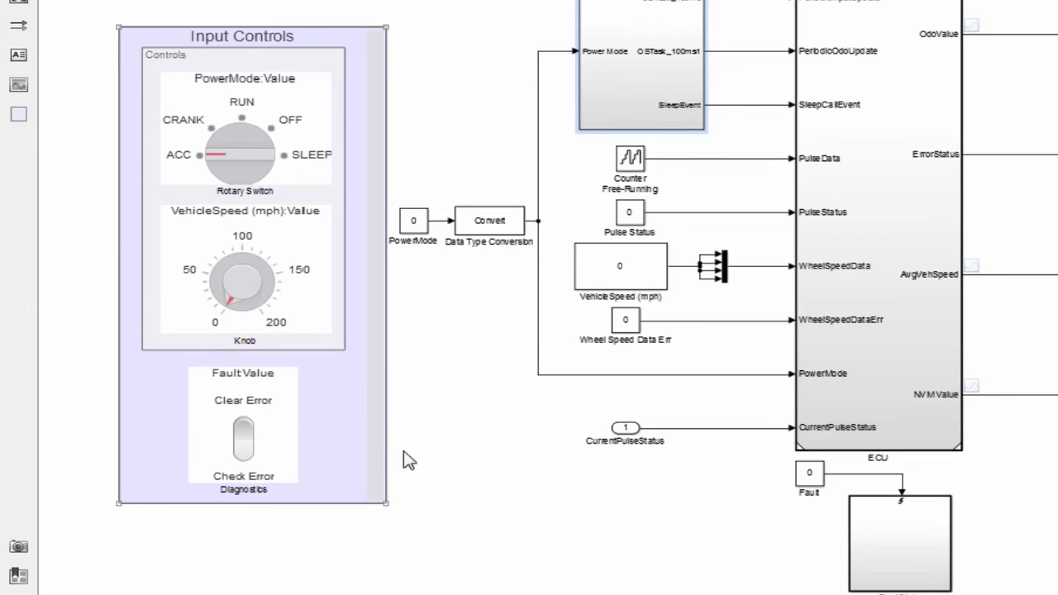
{"action": "left_click", "coordinate": [895, 546]}
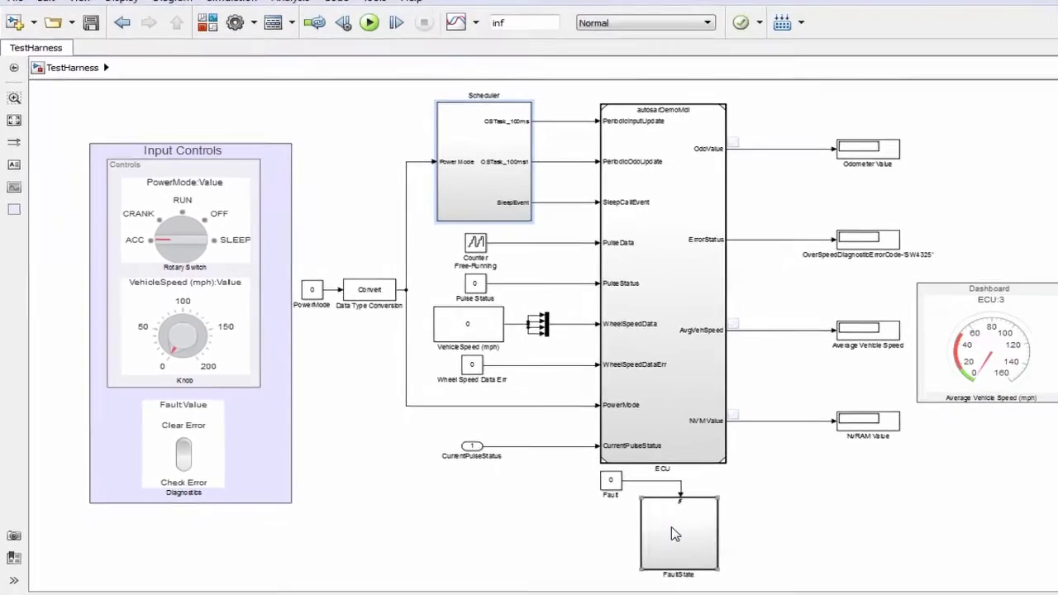
{"action": "double_click", "coordinate": [895, 546]}
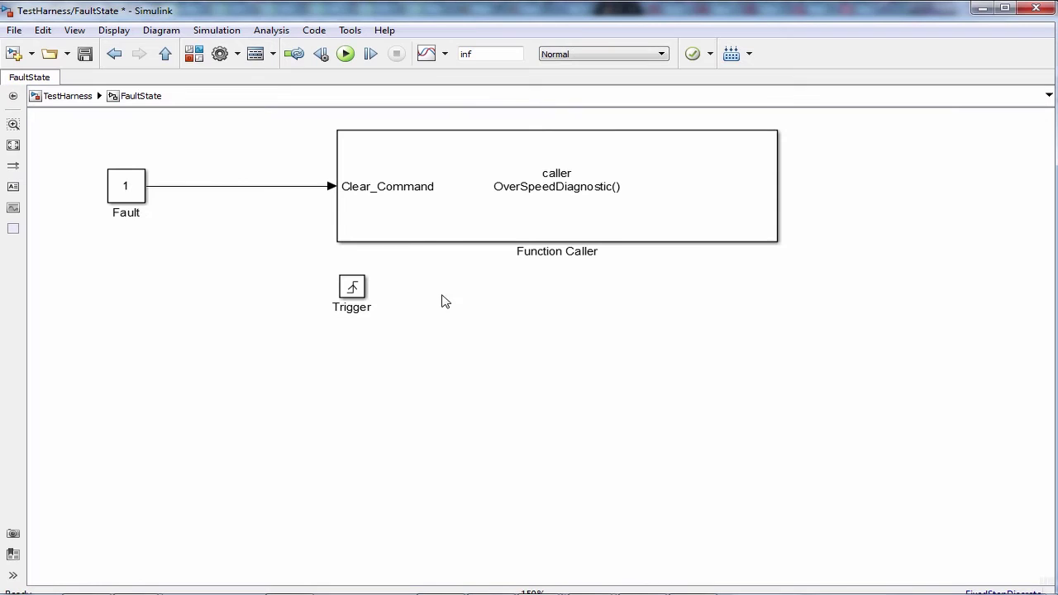
{"action": "left_click", "coordinate": [501, 227]}
{"action": "left_click", "coordinate": [165, 54]}
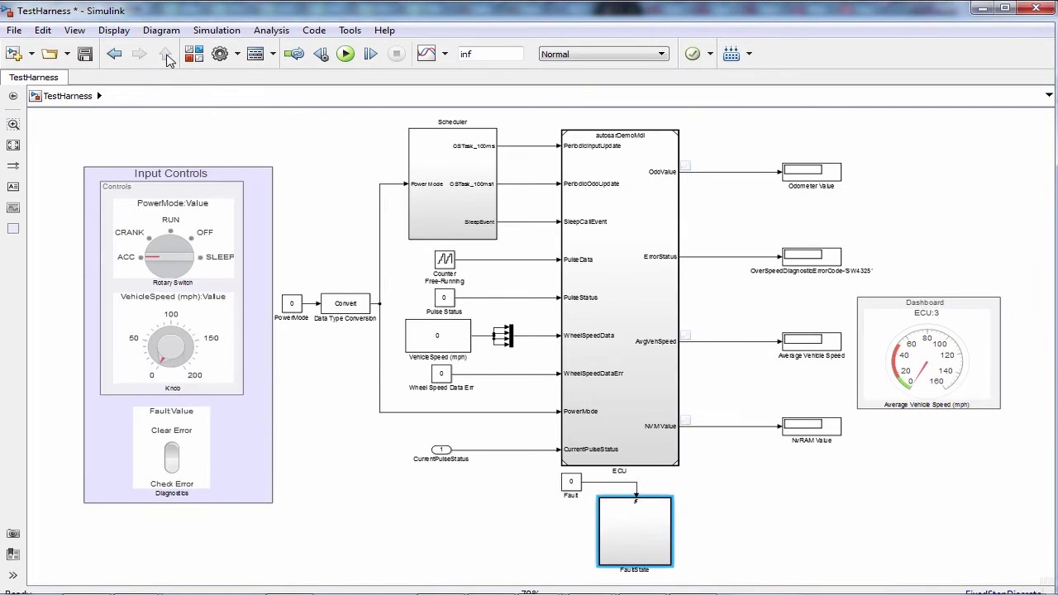
{"action": "left_click", "coordinate": [264, 184]}
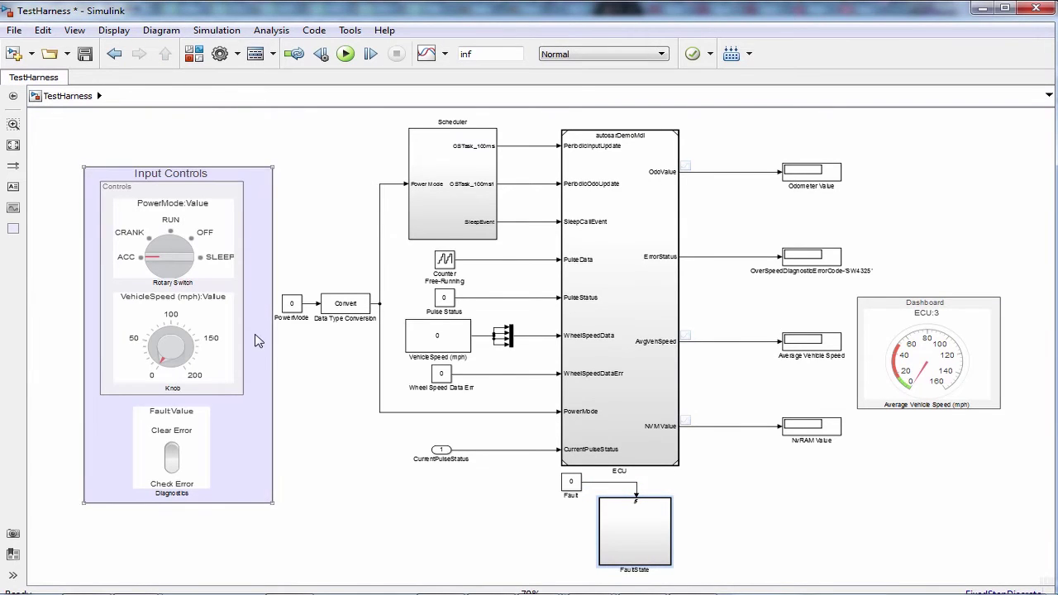
{"action": "left_click", "coordinate": [319, 406]}
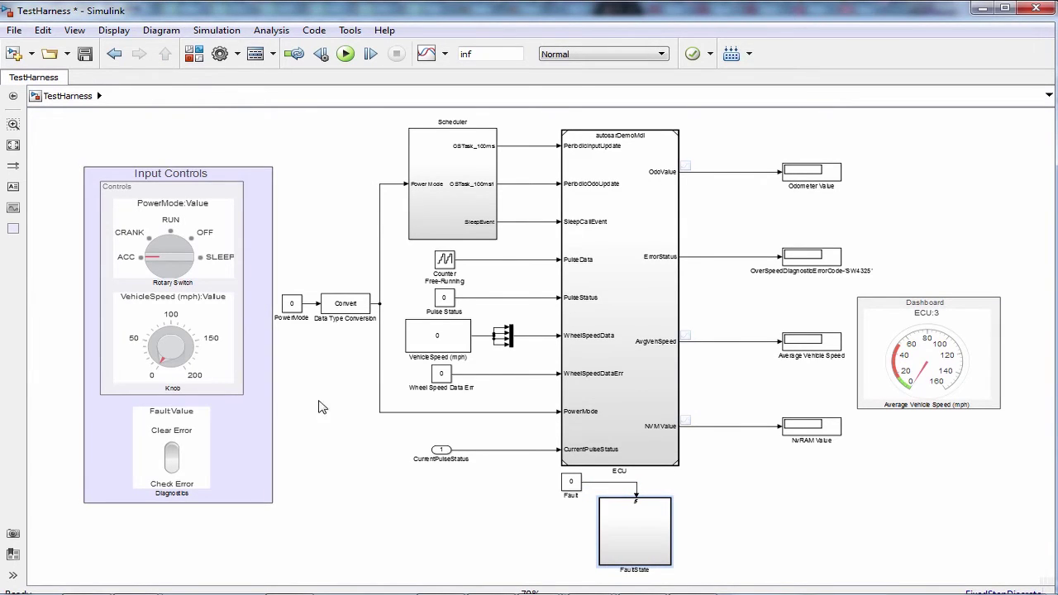
{"action": "double_click", "coordinate": [601, 411]}
{"action": "double_click", "coordinate": [547, 407]}
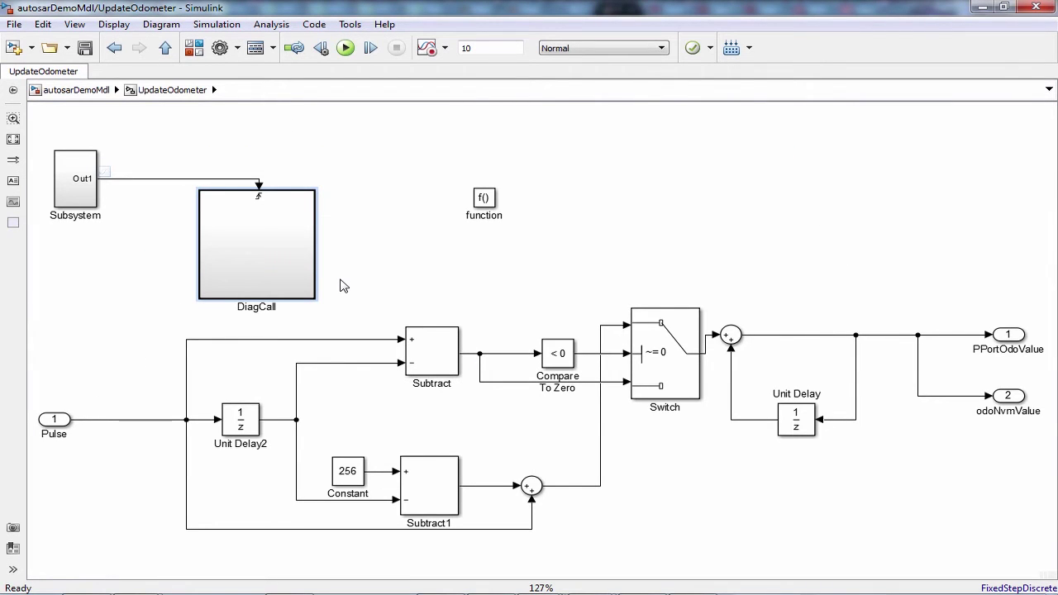
{"action": "left_click", "coordinate": [166, 48]}
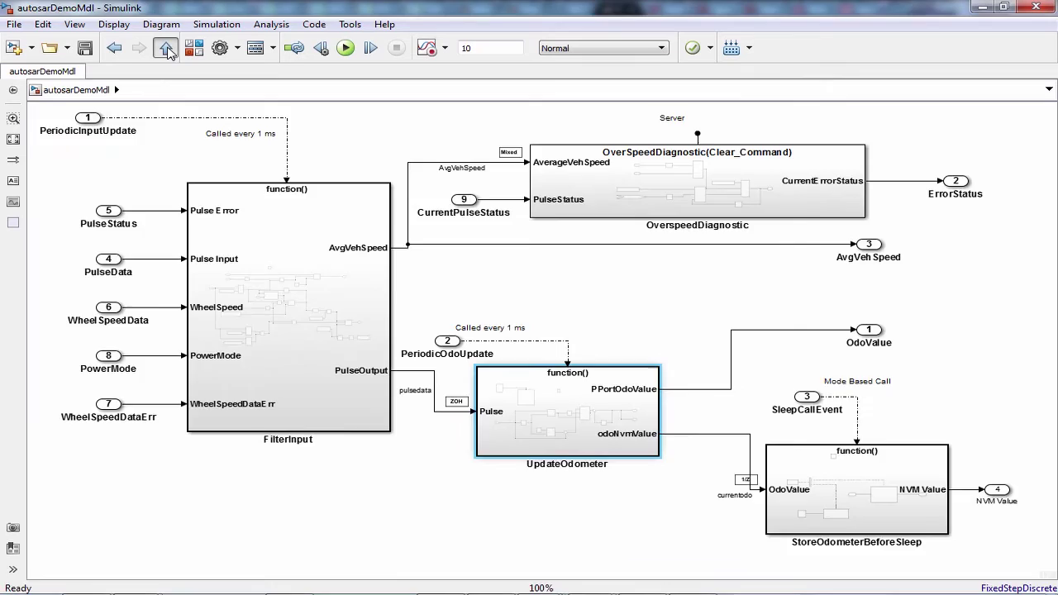
{"action": "left_click", "coordinate": [166, 48]}
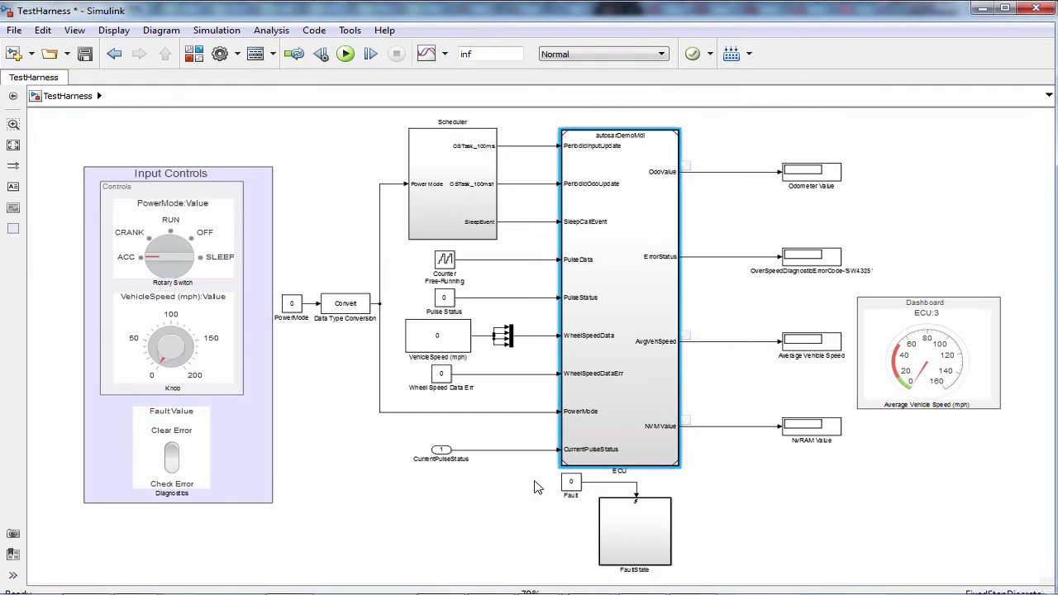
{"action": "left_click", "coordinate": [633, 542]}
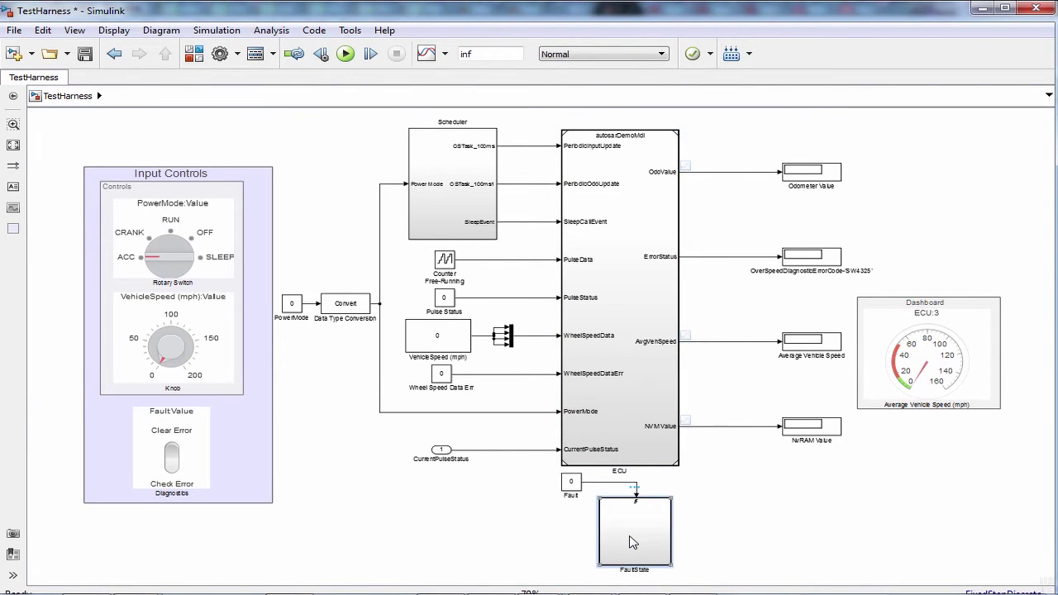
{"action": "left_click", "coordinate": [510, 524]}
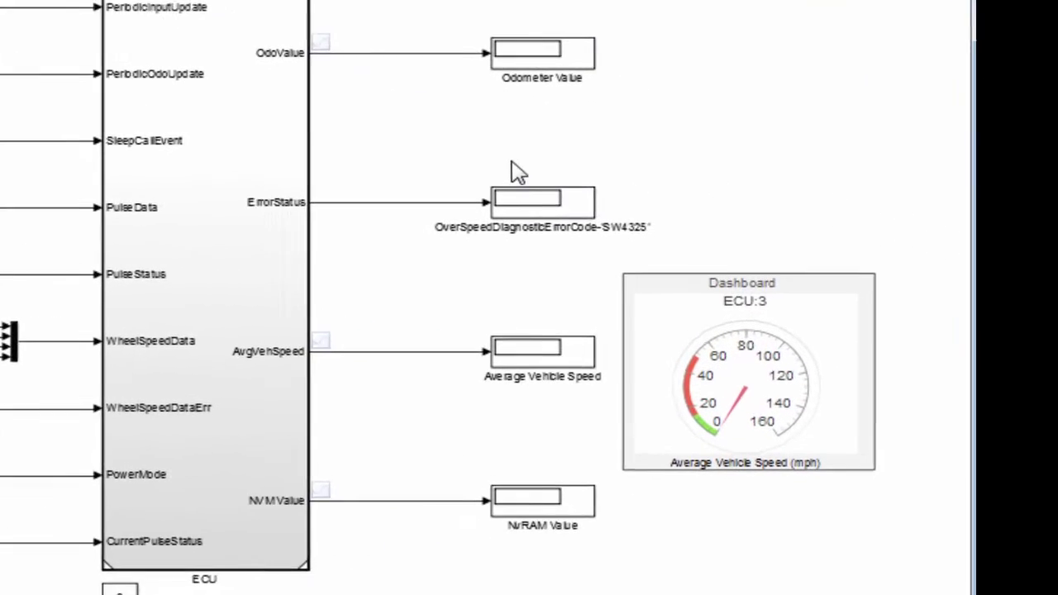
{"action": "left_click", "coordinate": [786, 358]}
{"action": "left_click", "coordinate": [461, 259]}
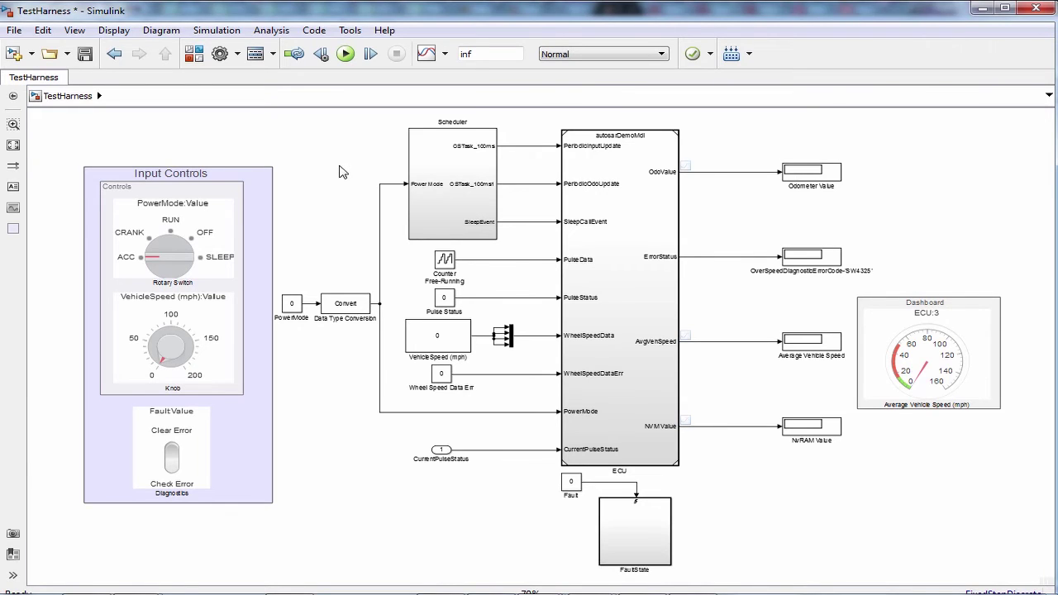
Start the TestHarness simulation and adjust the VehicleSpeed knob up toward 200 mph
{"action": "left_click", "coordinate": [346, 55]}
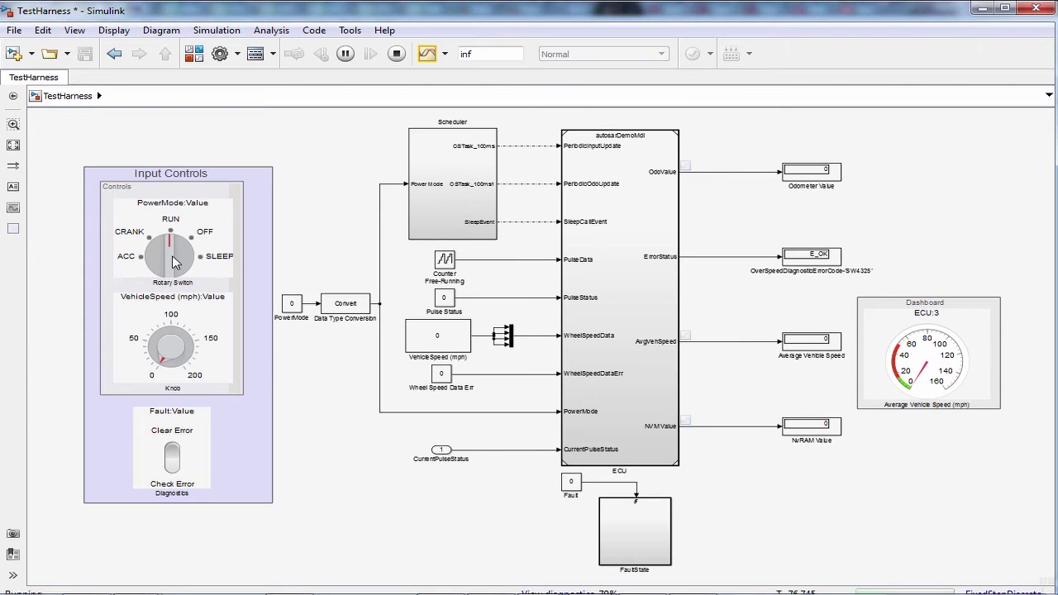
{"action": "left_click_drag", "start_coordinate": [157, 360], "coordinate": [151, 343]}
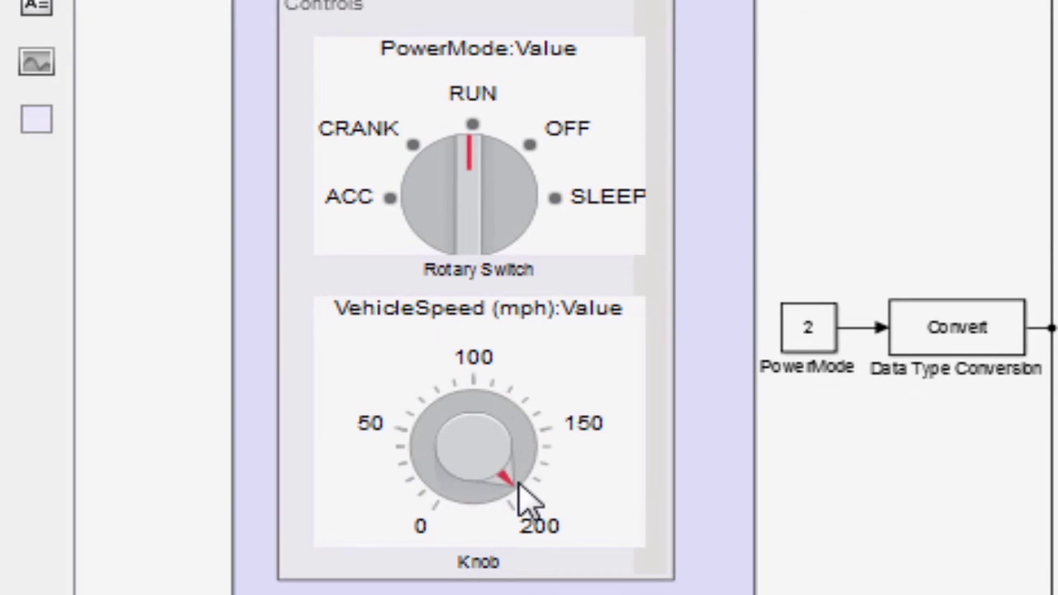
{"action": "left_click_drag", "start_coordinate": [515, 493], "coordinate": [477, 521]}
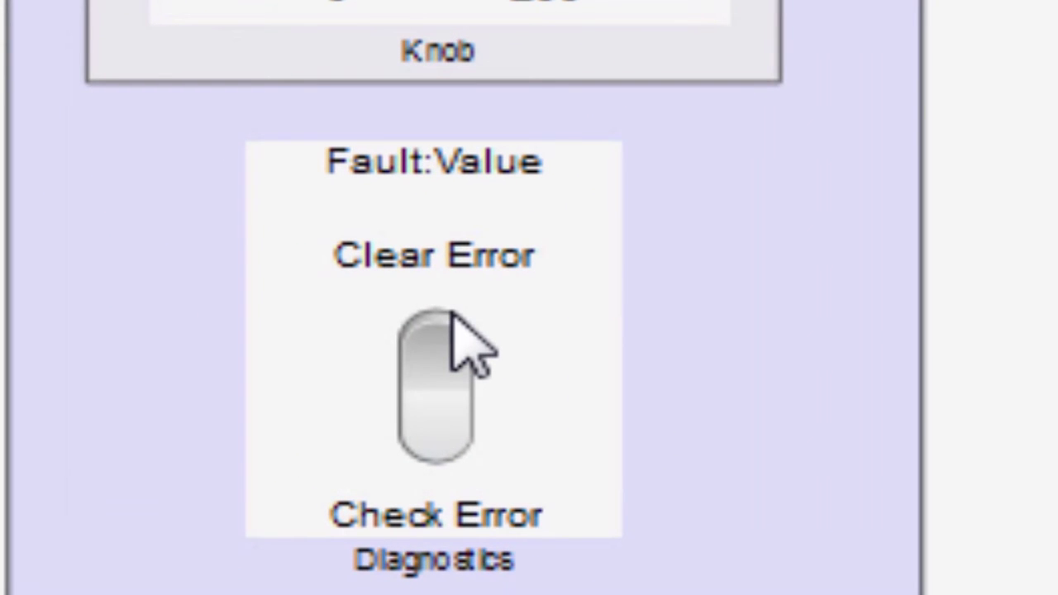
Flip the Clear Error/Check Error switch and lower VehicleSpeed from 200 to about 147
{"action": "left_click", "coordinate": [454, 316]}
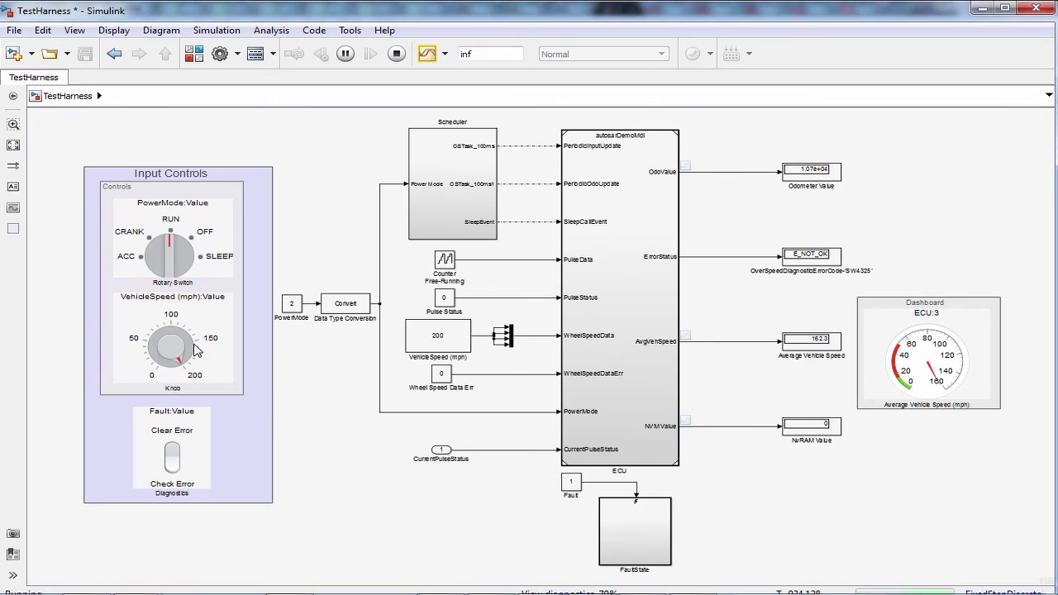
{"action": "left_click_drag", "start_coordinate": [196, 350], "coordinate": [163, 376]}
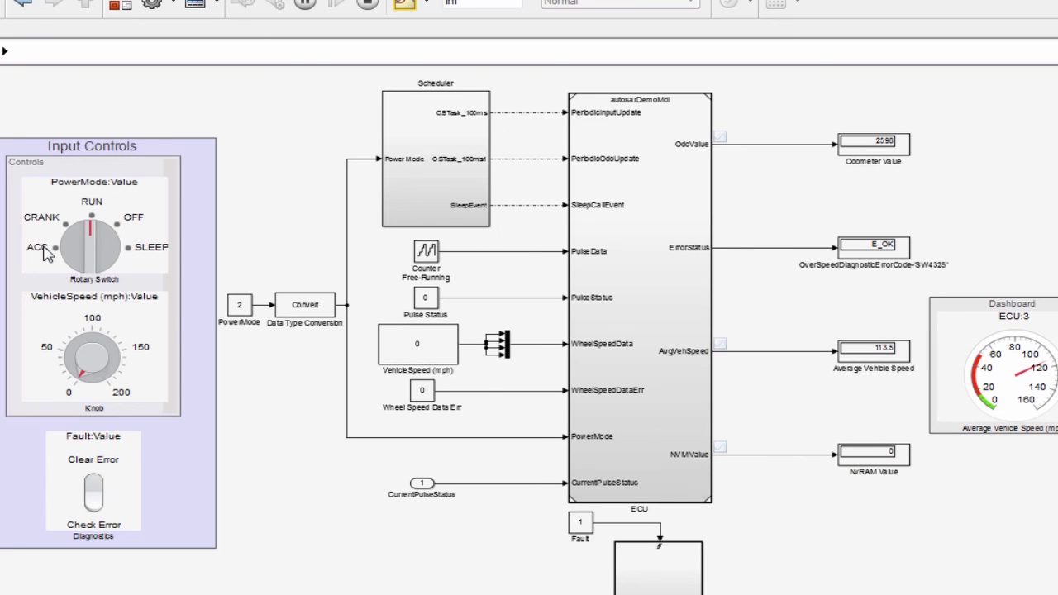
Set PowerMode to SLEEP so the 3.2e+04 odometer value is saved to NvRAM
{"action": "left_click", "coordinate": [115, 244]}
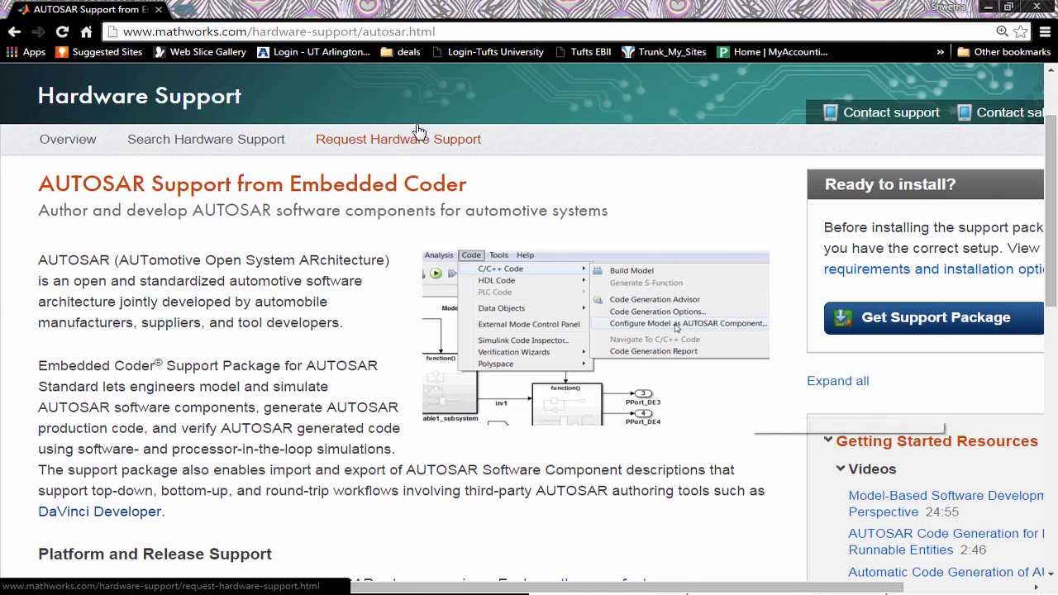
{"action": "left_click", "coordinate": [467, 36]}
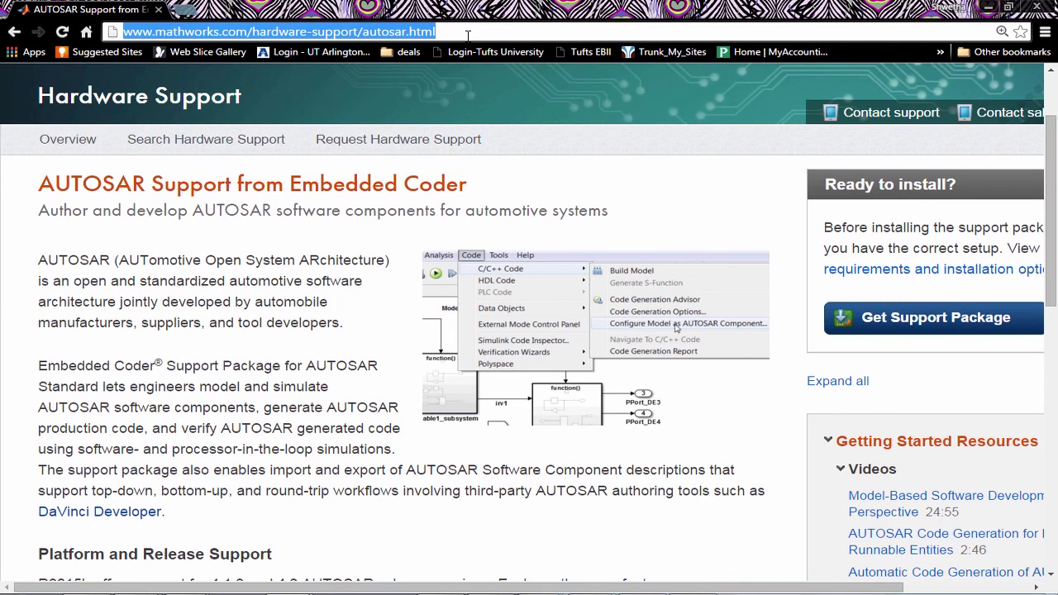